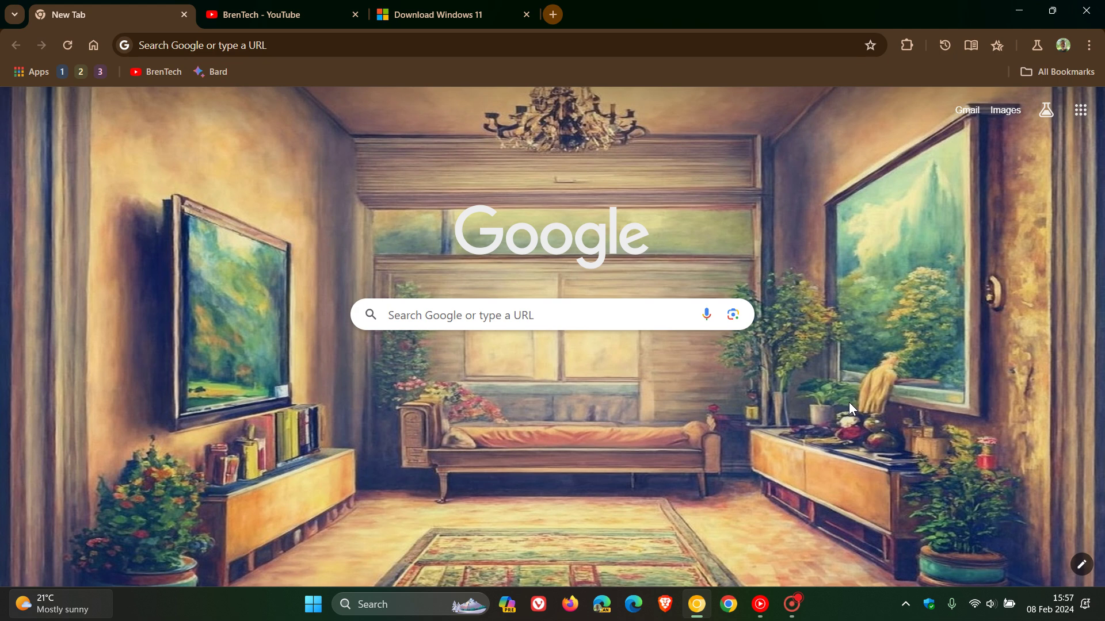
- Load the chrome://flags experiments page from the address bar
click(238, 46)
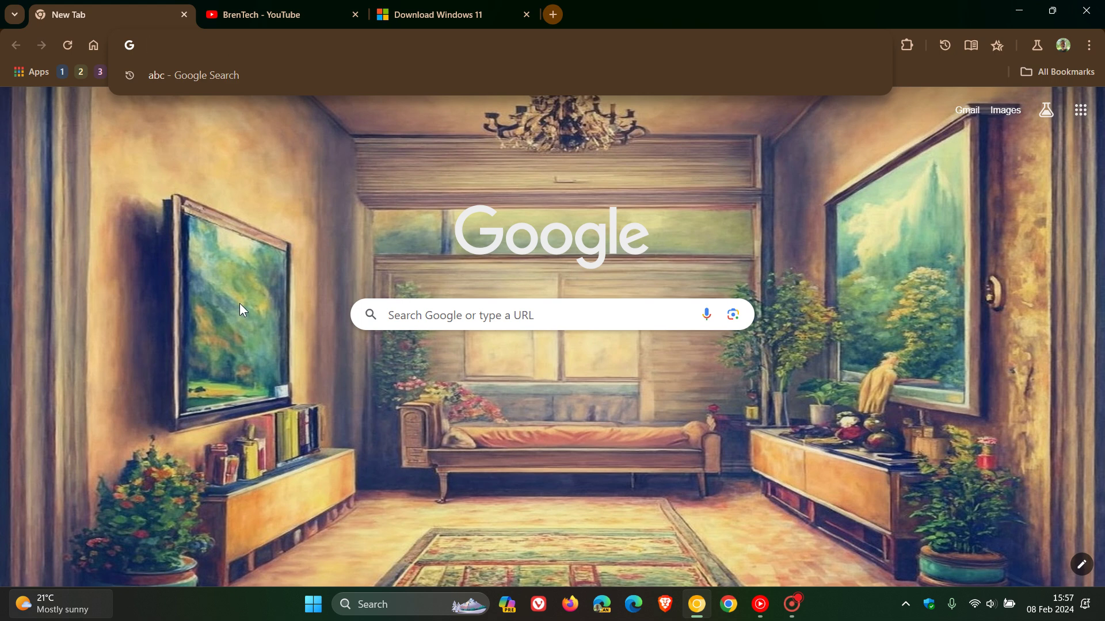
text(cf)
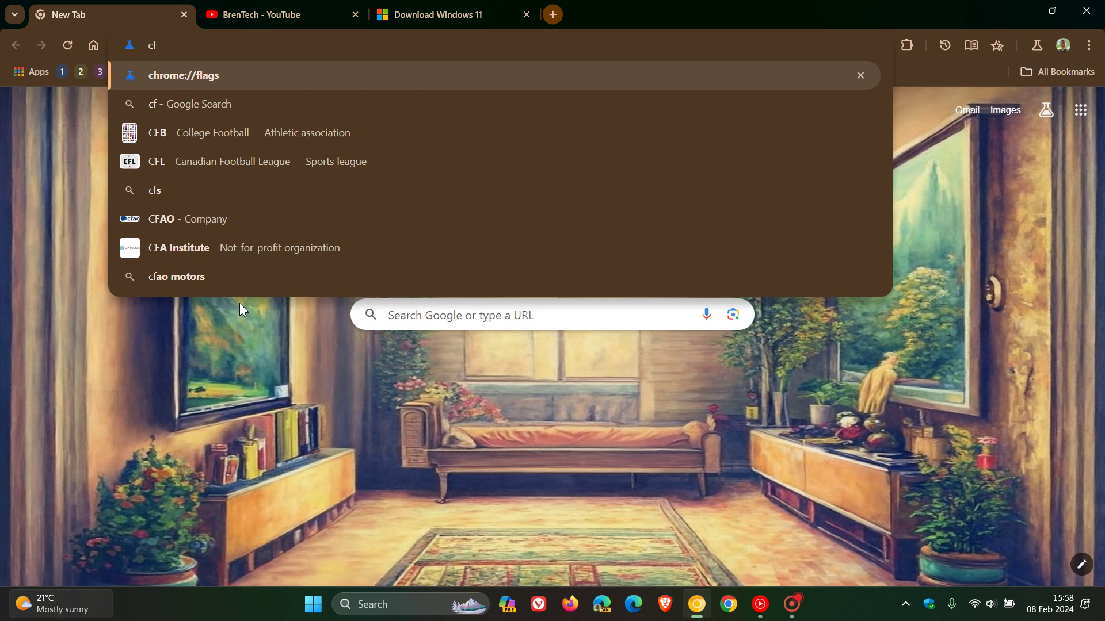
key(Return)
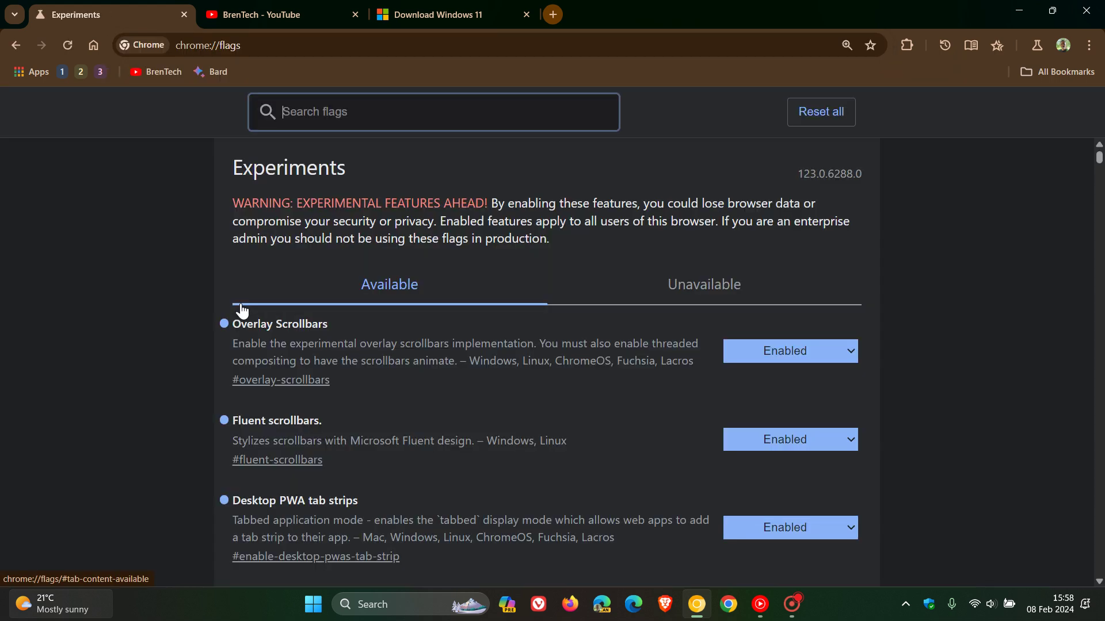
text(a)
text(pp)
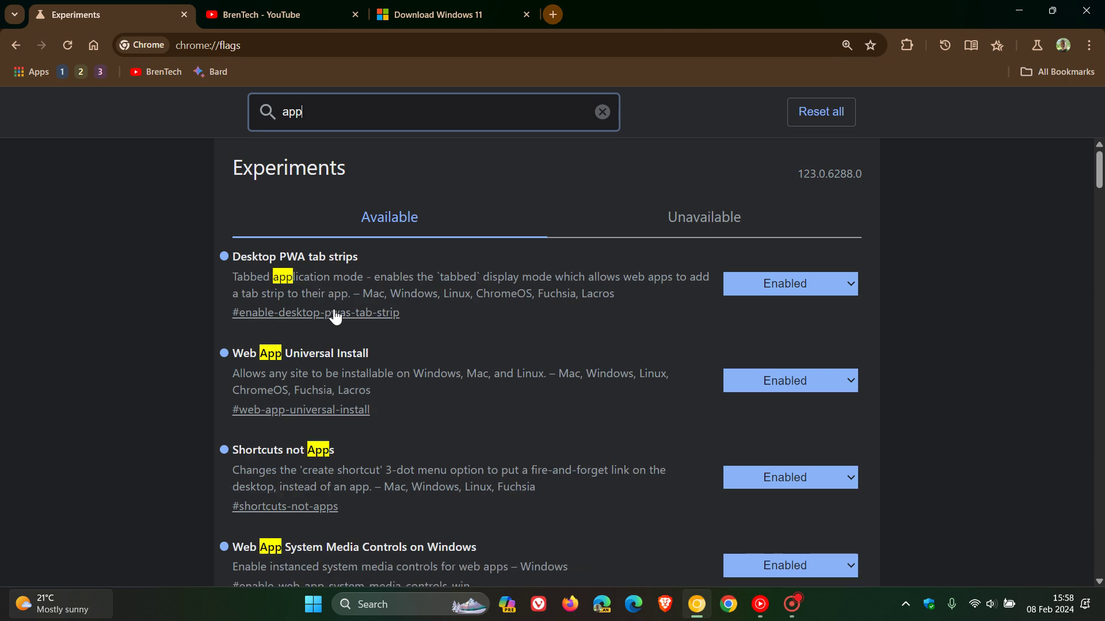
scroll(566, 326, down, 1)
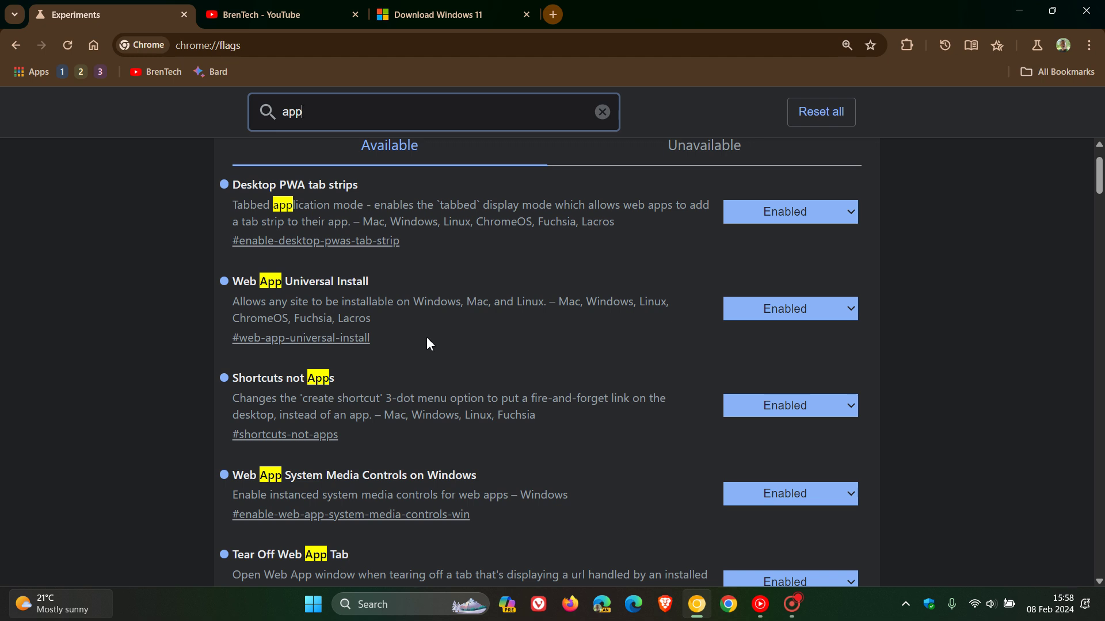
- Install the BrenTech YouTube channel as an app without taskbar pinning, then move and minimize its window
click(304, 15)
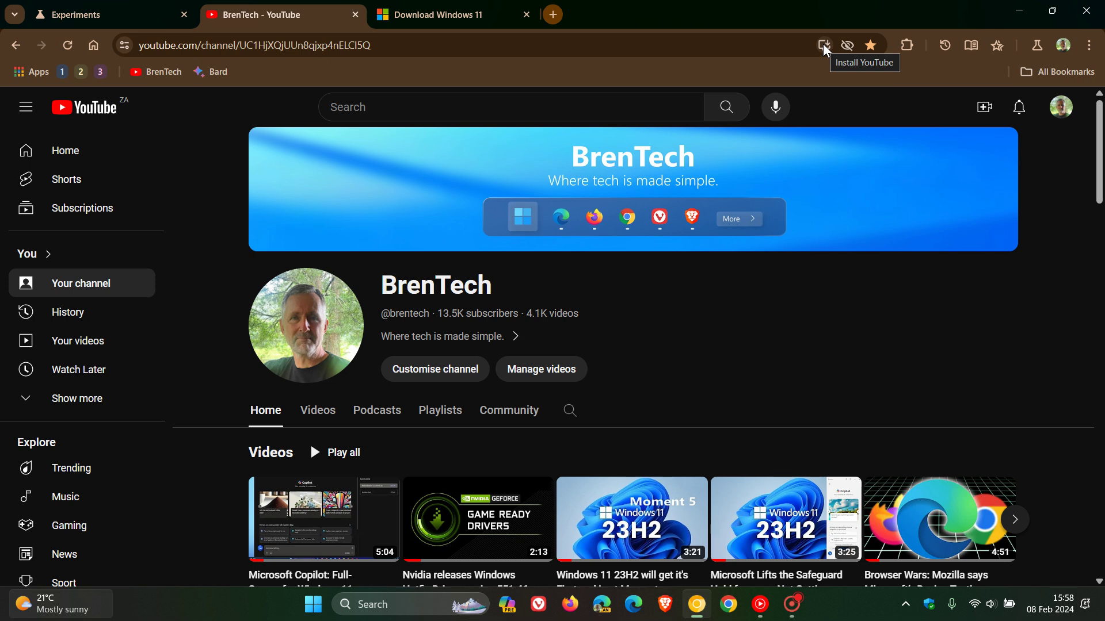
click(824, 45)
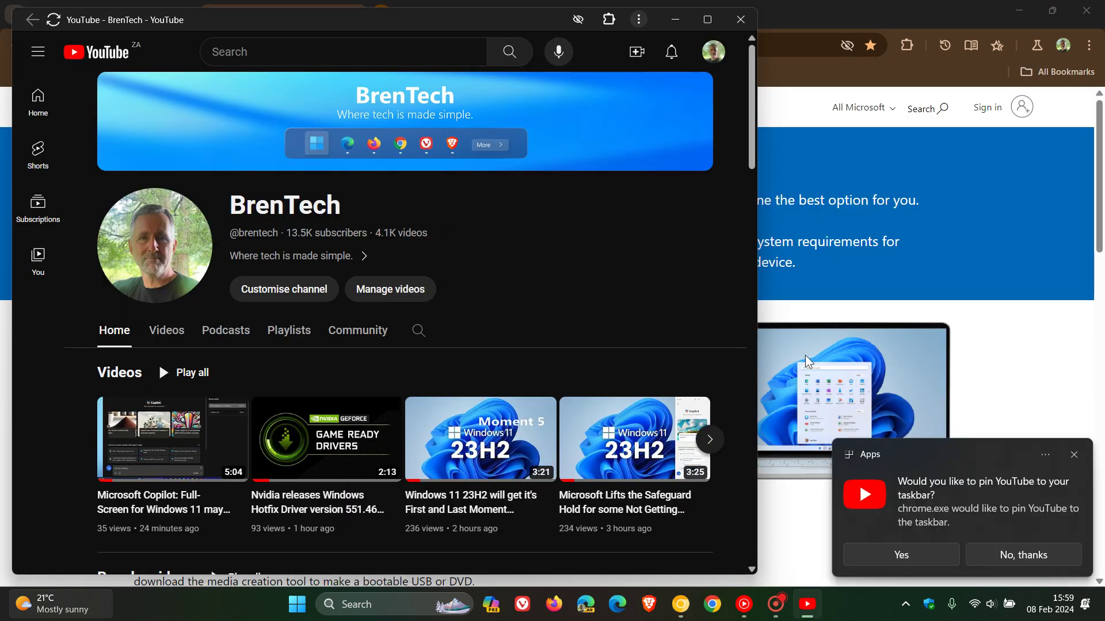
click(1001, 559)
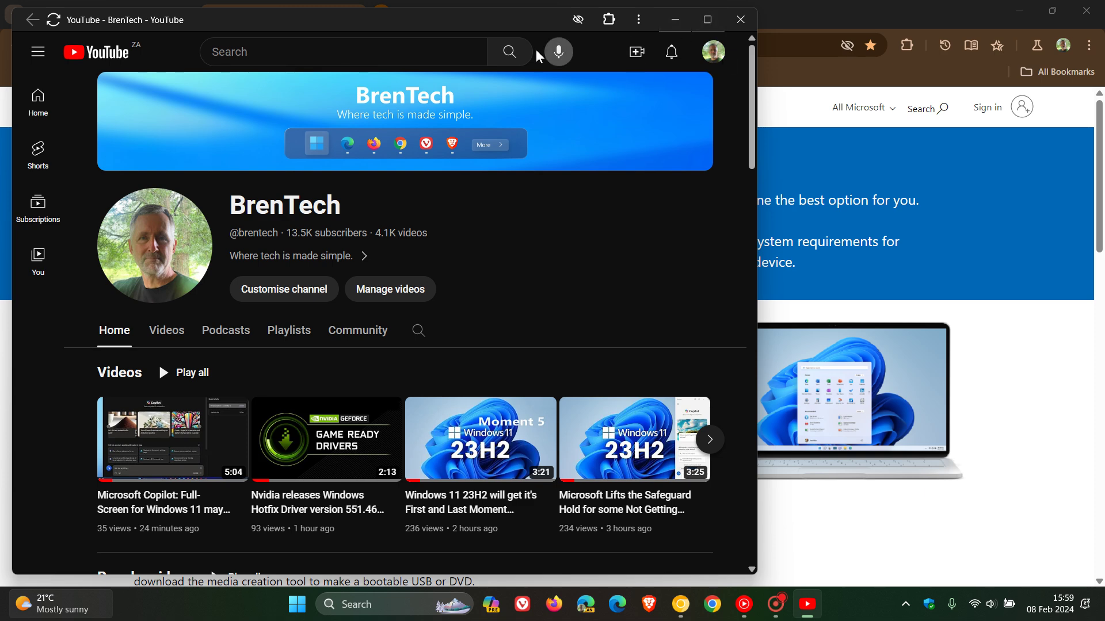
drag(477, 18, 623, 42)
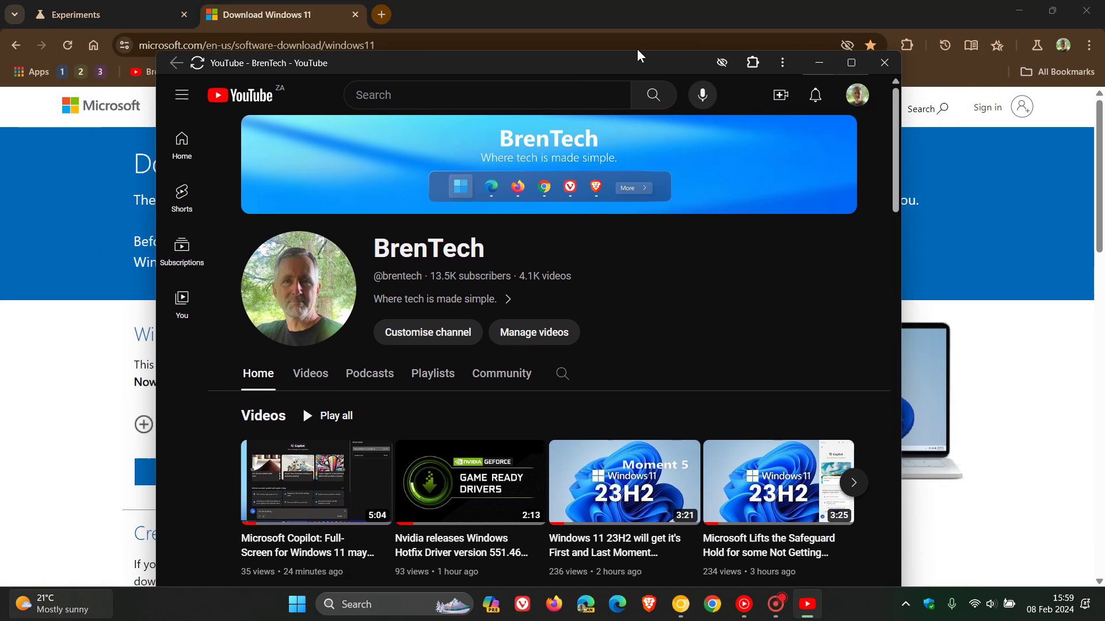
click(814, 45)
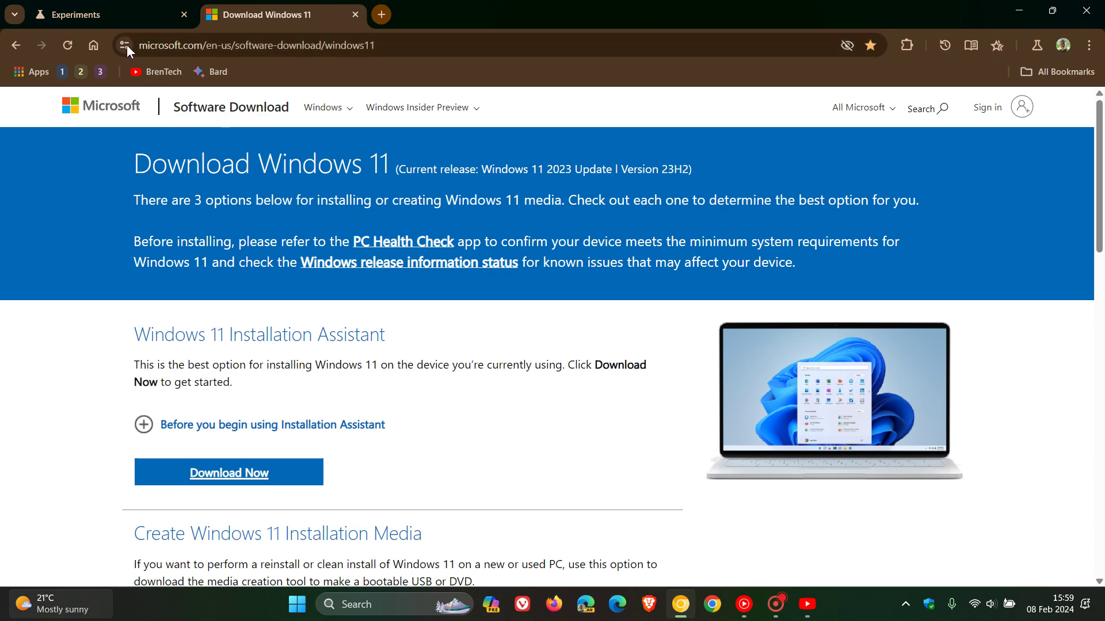
- Return to the Experiments tab showing the 'app' flag results
click(117, 9)
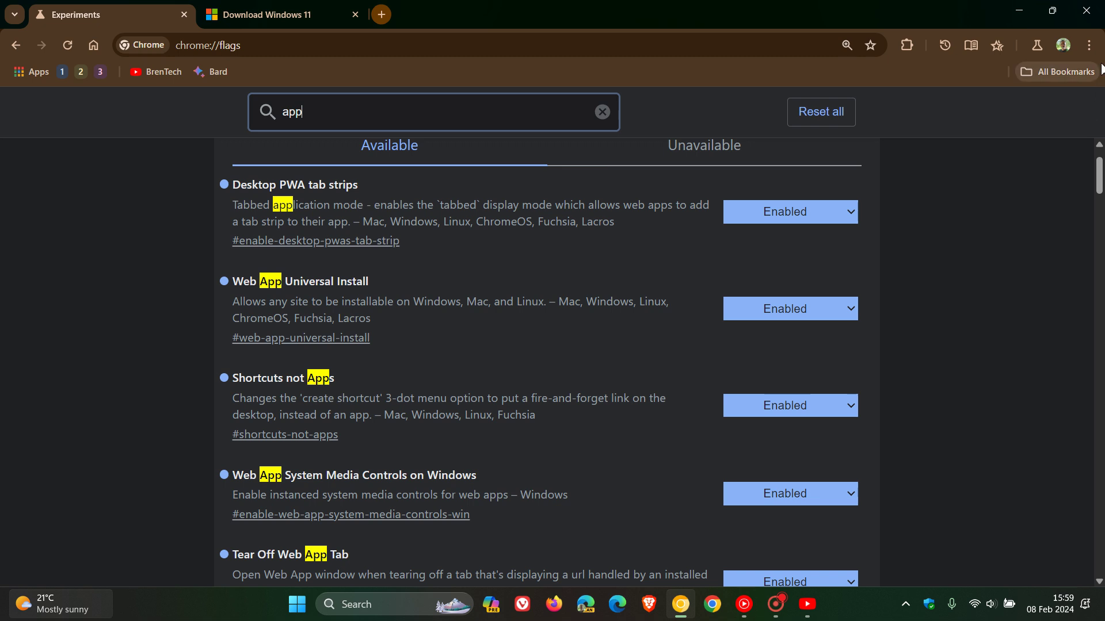
- Bring up Chrome's main menu to show Save and share with Create shortcut greyed out
click(1089, 45)
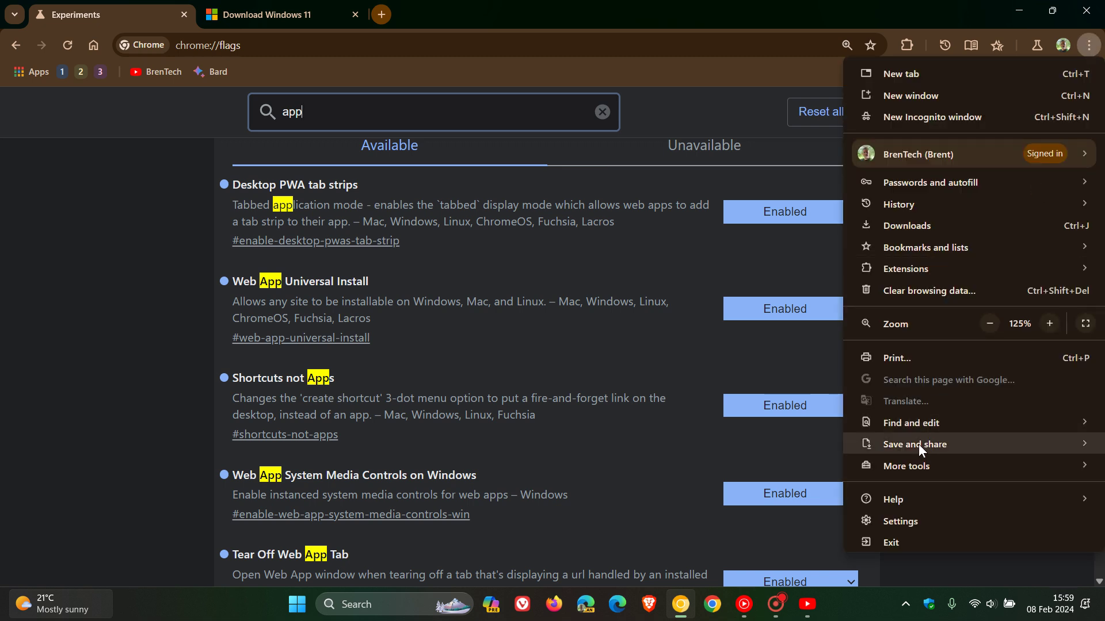
mouse_move(915, 445)
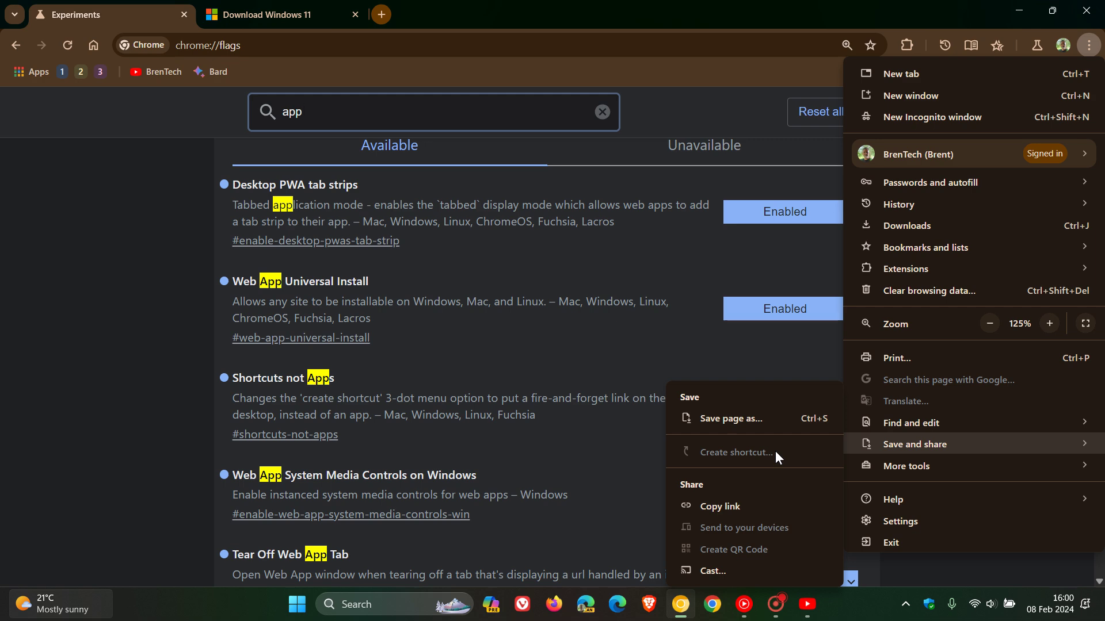
- Restore and re-minimize the YouTube app, then go Home to the New Tab page
click(807, 604)
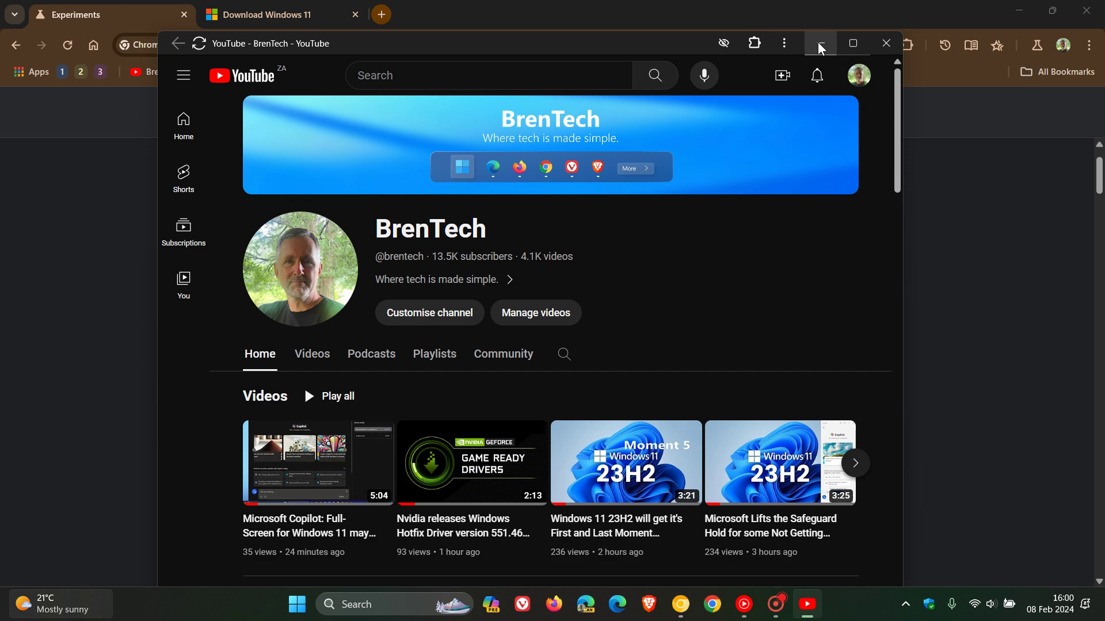
click(817, 42)
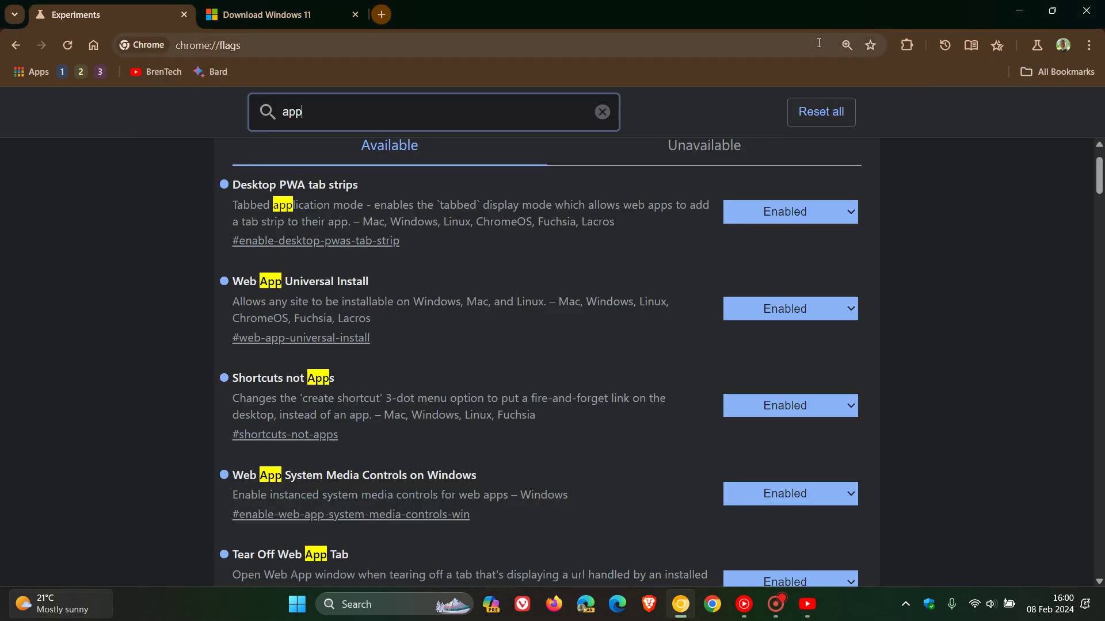
click(1089, 45)
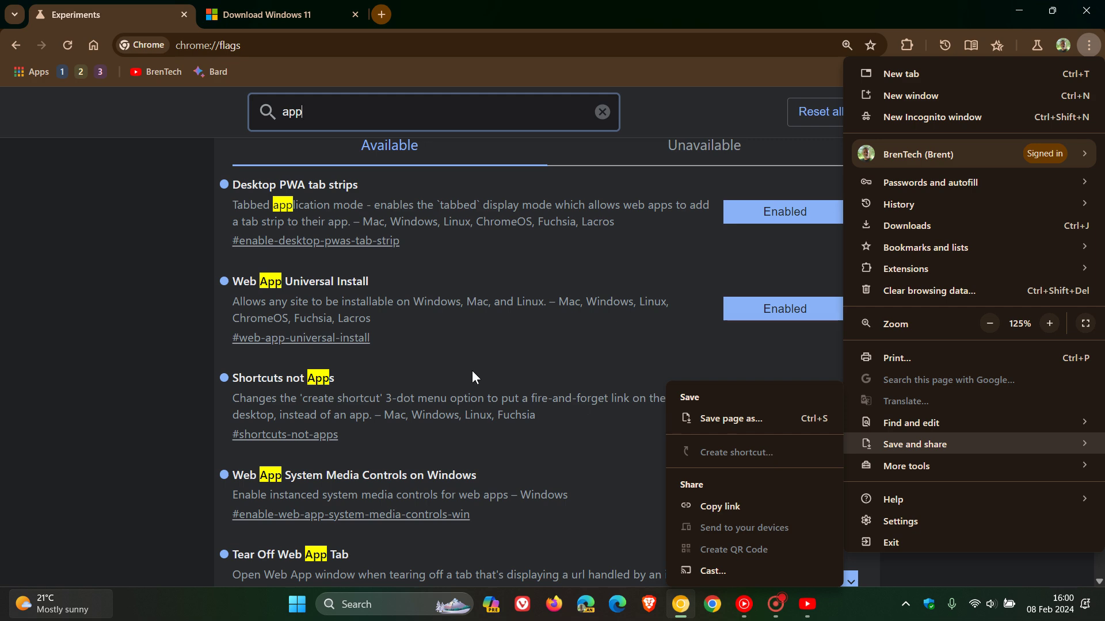
click(94, 43)
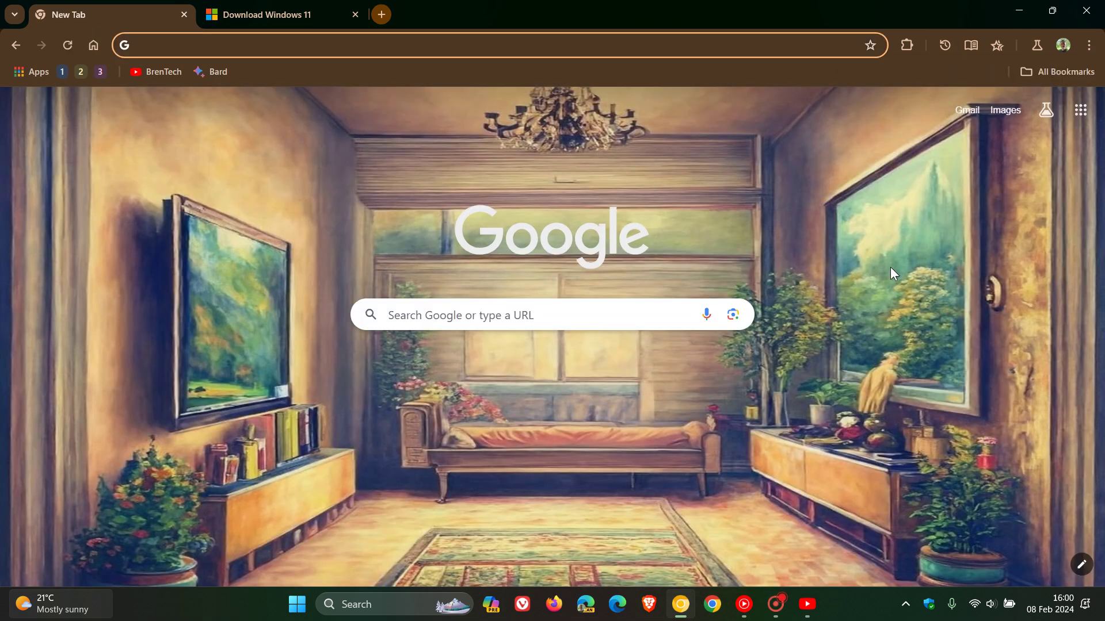